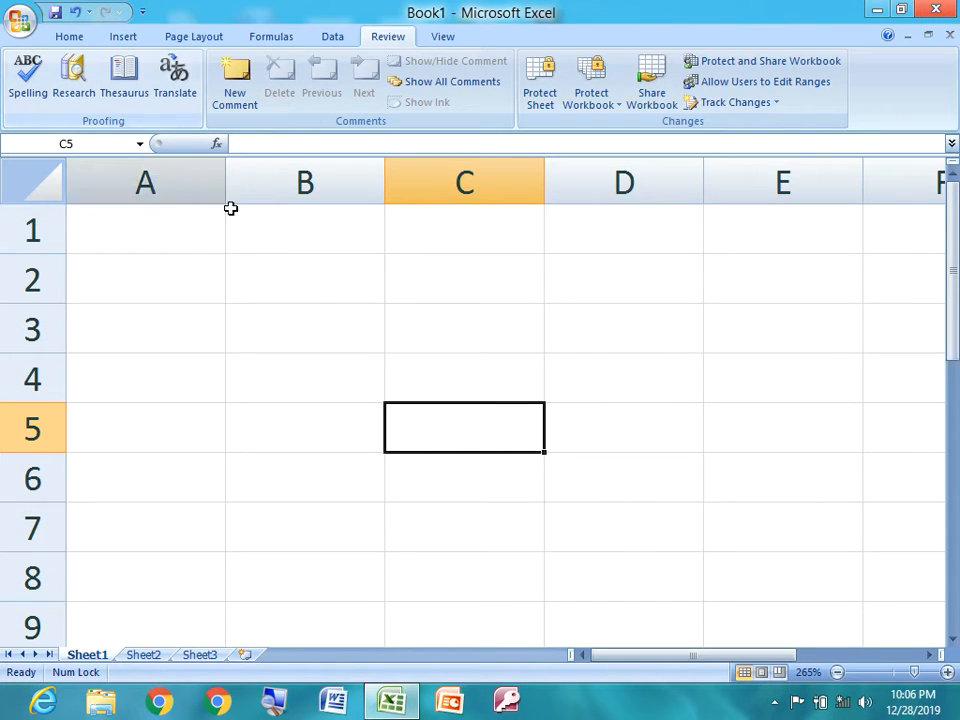
Enter the word "computer" in cell B3.
{"action": "left_click", "coordinate": [326, 331]}
{"action": "type", "text": "computer"}
{"action": "key", "text": "Return"}
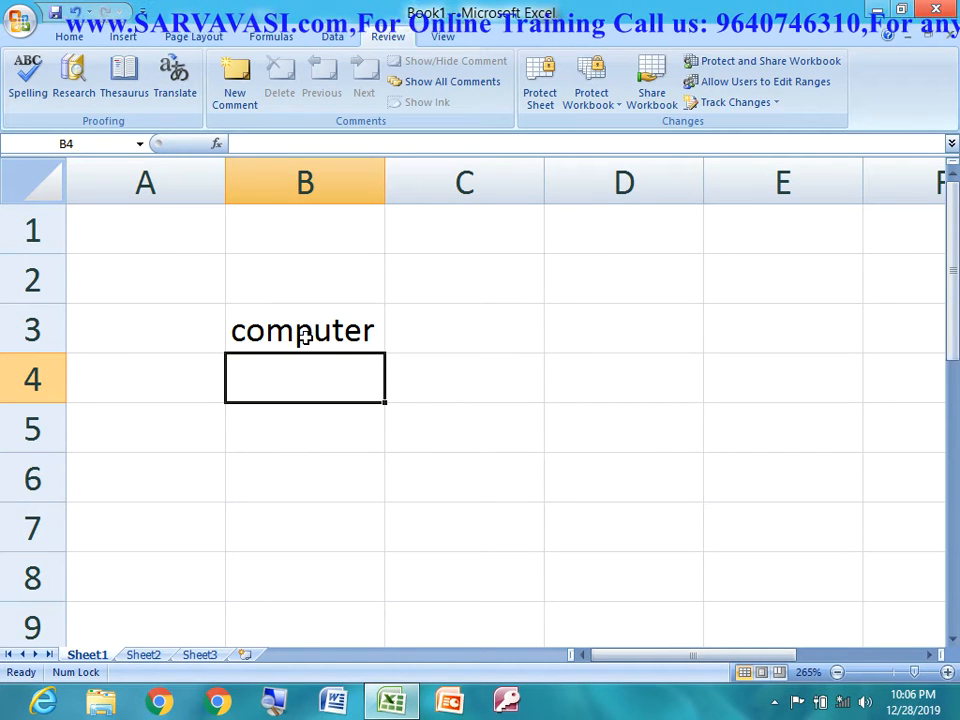
Misspell the word in cell B3 as "compter" and correct it to the suggestion "computer" with the spelling check.
{"action": "left_click", "coordinate": [287, 299]}
{"action": "left_click", "coordinate": [302, 332]}
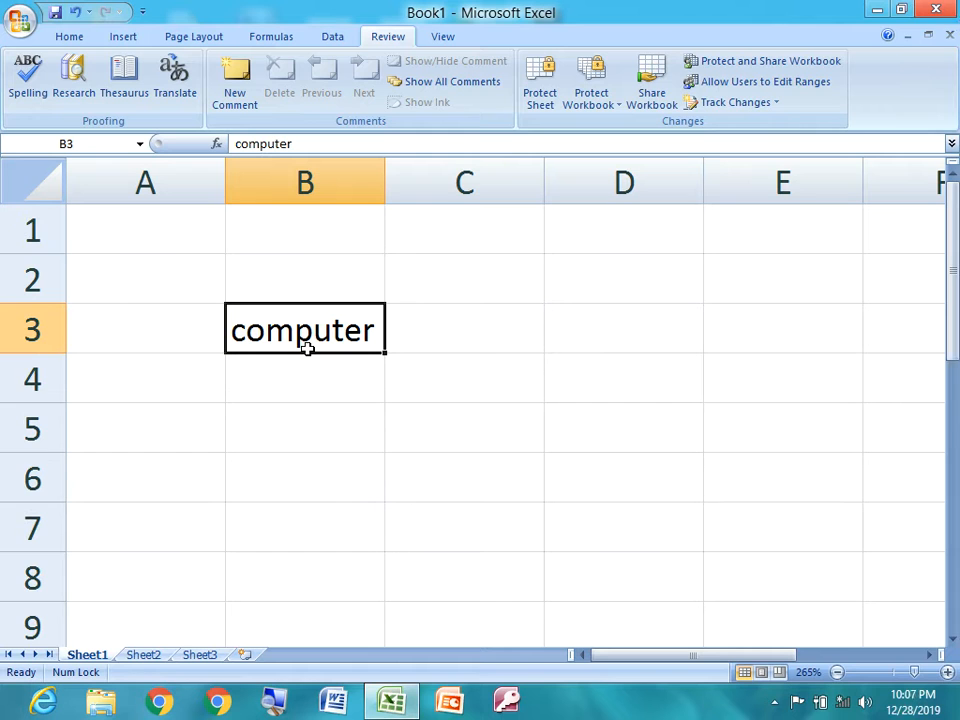
{"action": "left_click", "coordinate": [28, 88]}
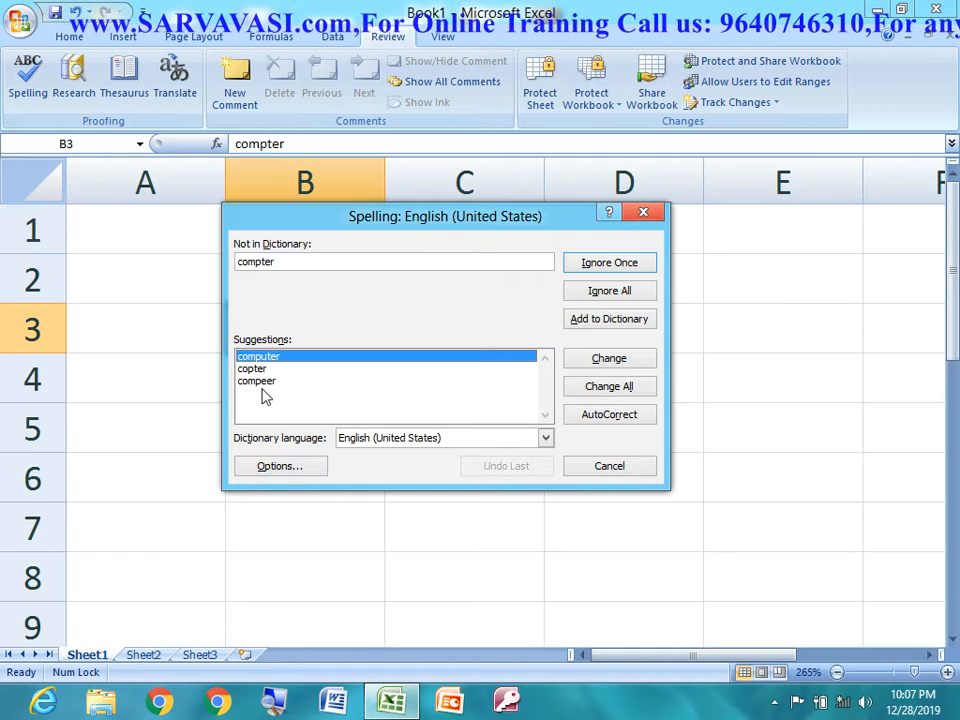
{"action": "left_click", "coordinate": [258, 357]}
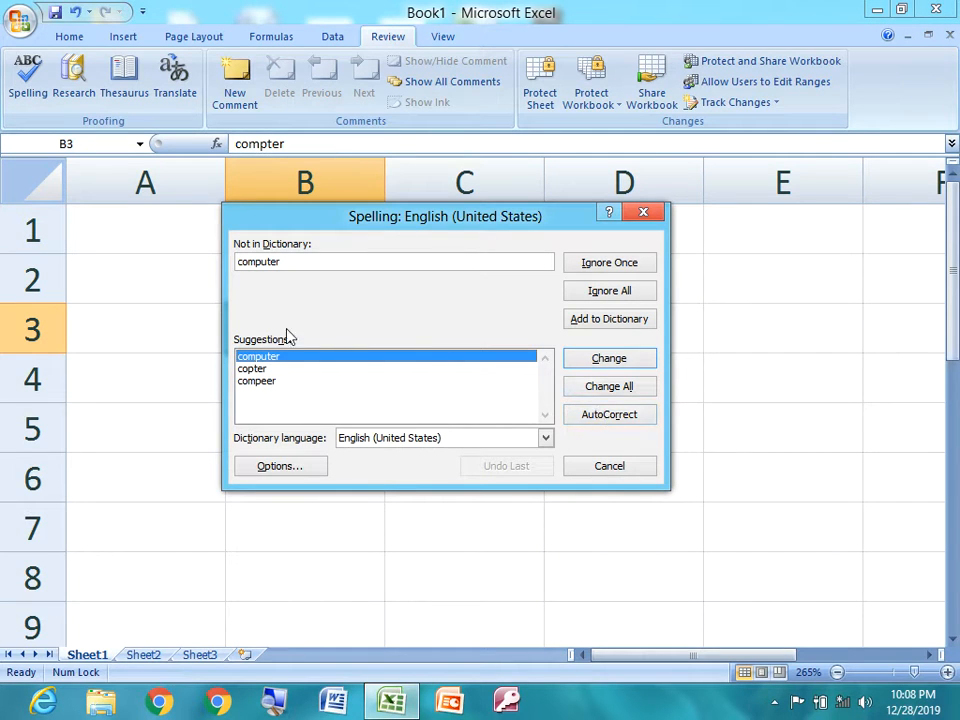
{"action": "left_click", "coordinate": [609, 358]}
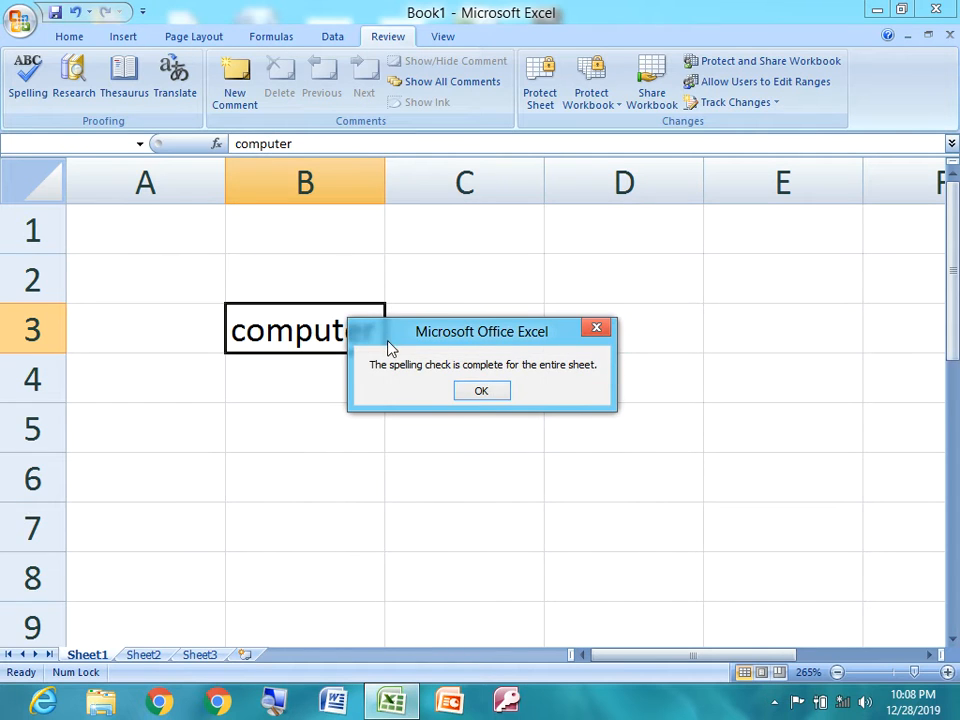
{"action": "left_click_drag", "start_coordinate": [390, 347], "coordinate": [577, 374]}
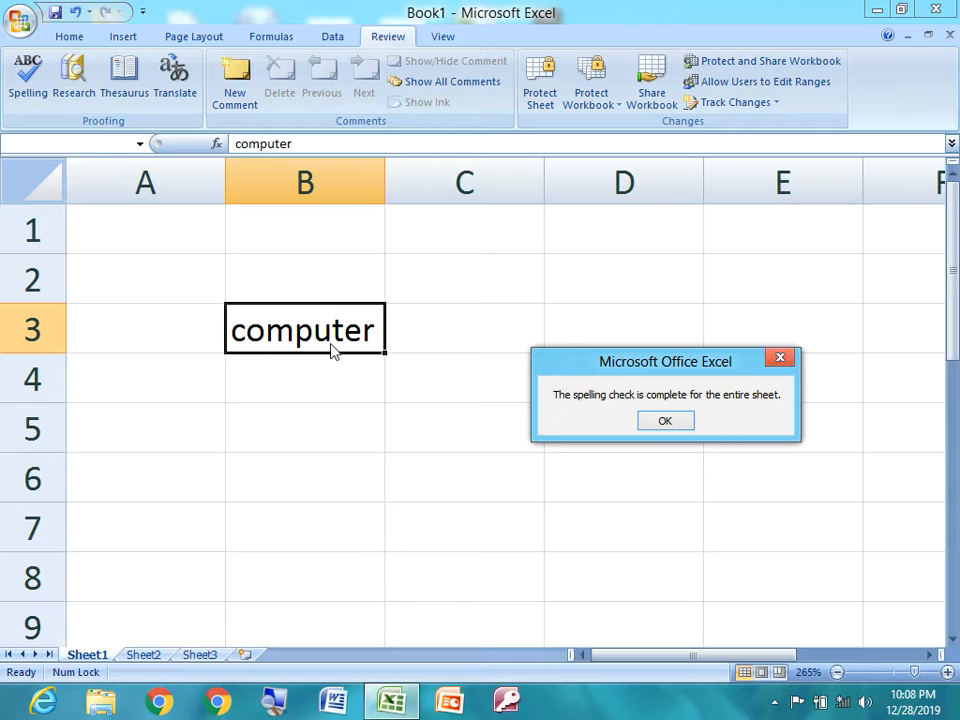
{"action": "left_click", "coordinate": [663, 420]}
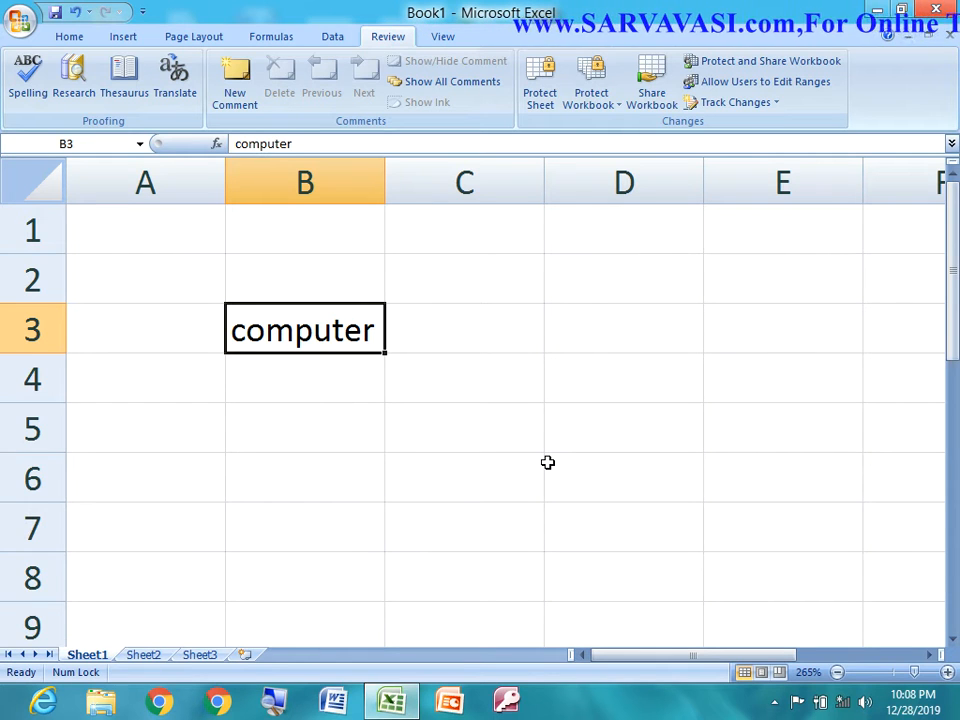
Edit the word in cell B3 so it is misspelled as "compuer".
{"action": "double_click", "coordinate": [345, 330]}
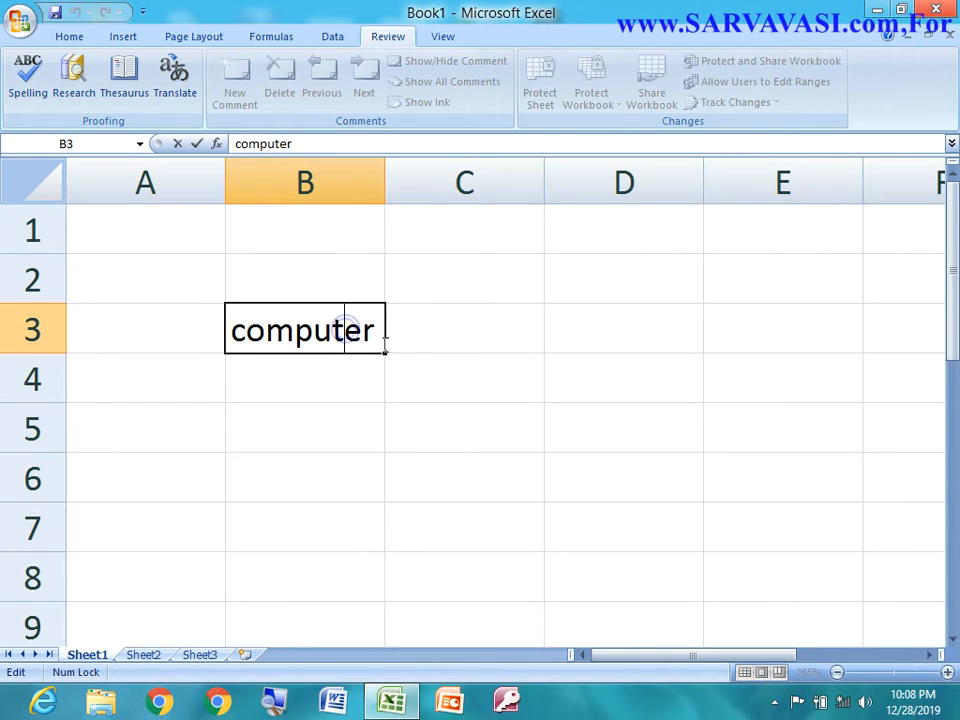
{"action": "key", "text": "BackSpace"}
{"action": "key", "text": "Return"}
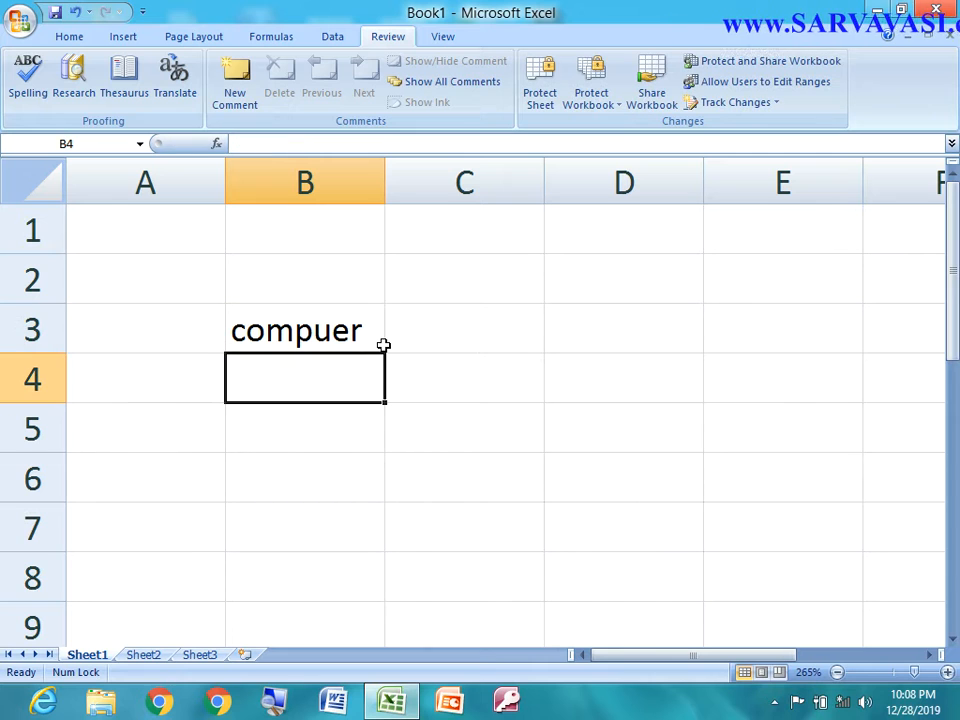
Spell-check cell B3 and use AutoCorrect to replace "compuer" with the suggestion "computer".
{"action": "left_click", "coordinate": [317, 330]}
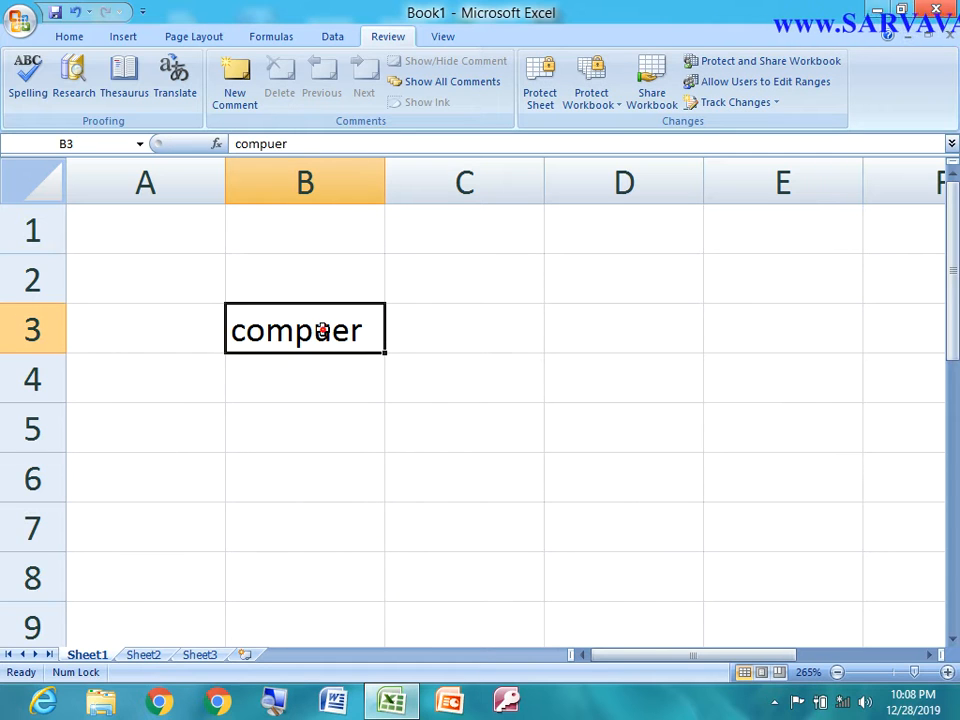
{"action": "left_click", "coordinate": [36, 91]}
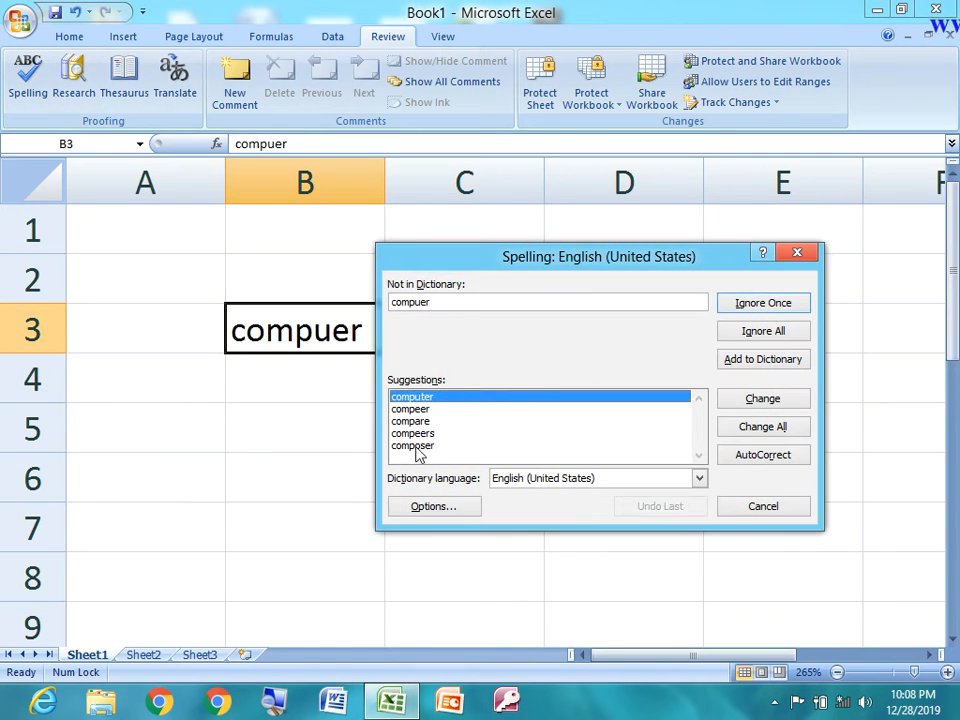
{"action": "left_click", "coordinate": [430, 398]}
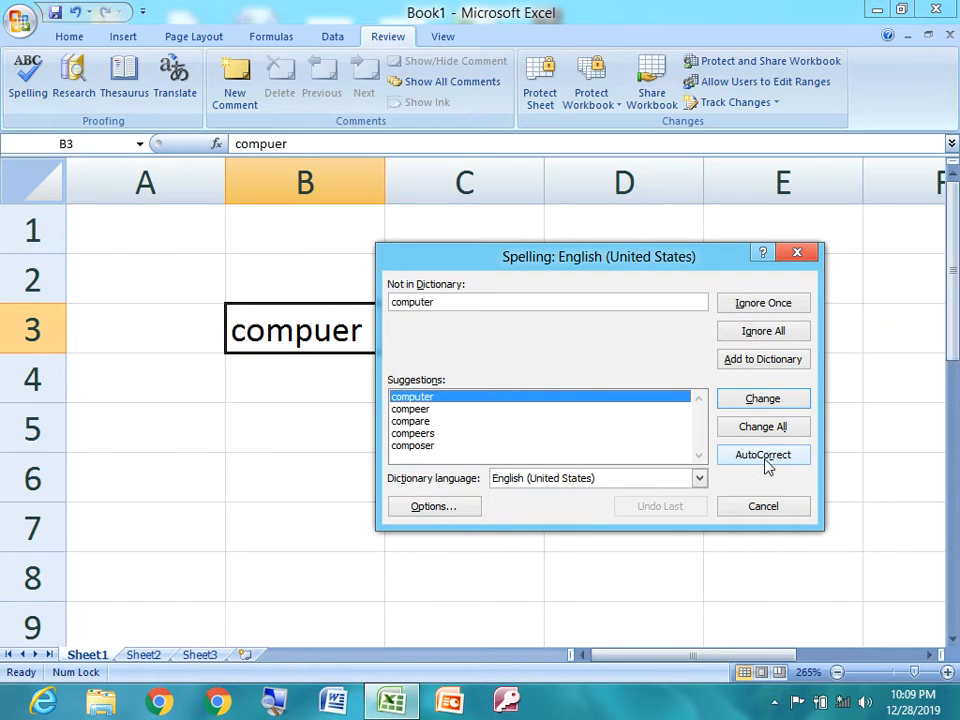
{"action": "left_click", "coordinate": [765, 458]}
{"action": "left_click", "coordinate": [458, 394]}
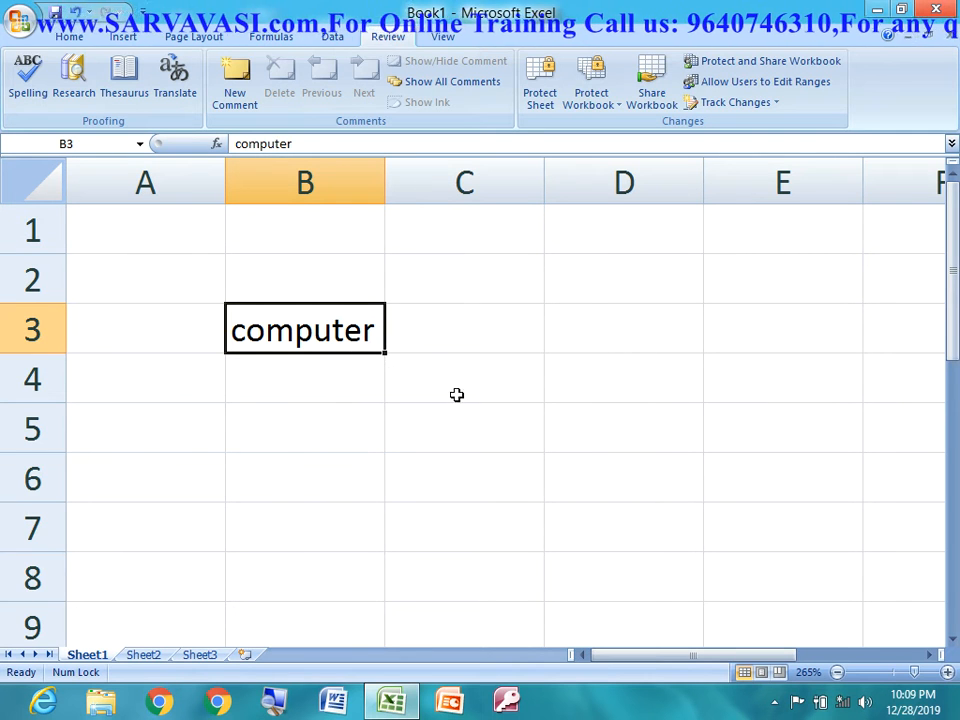
Enter the misspelled word "compuer" in cell B5 to test the AutoCorrect entry.
{"action": "left_click", "coordinate": [311, 446]}
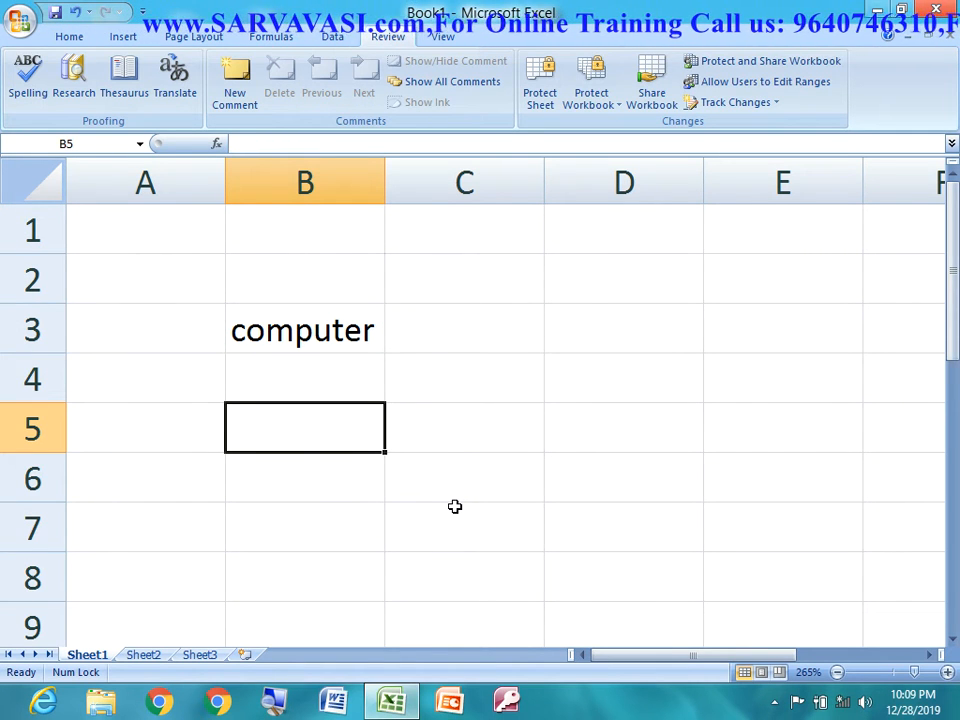
{"action": "type", "text": "compuer"}
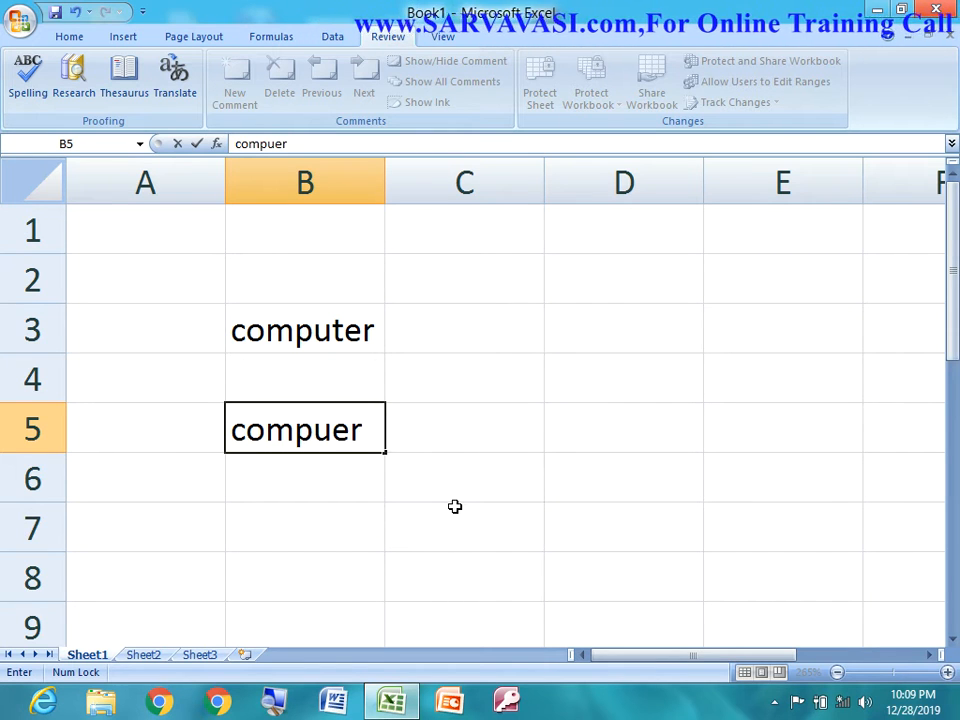
{"action": "key", "text": "Return"}
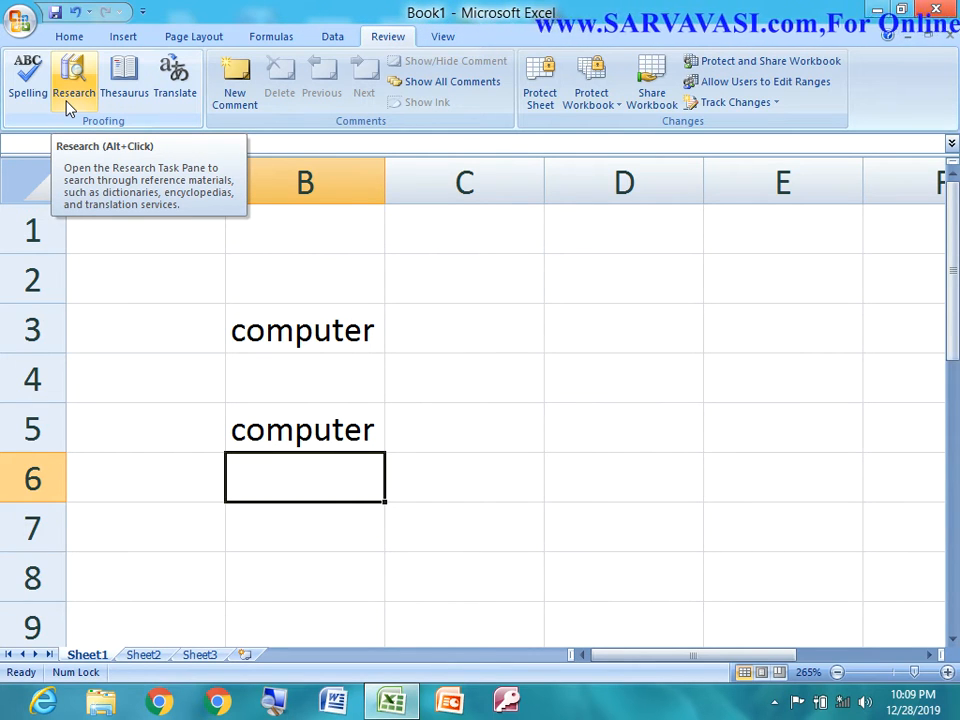
Look up the word "computer" from cell B5 with Research in all reference books.
{"action": "left_click", "coordinate": [302, 430]}
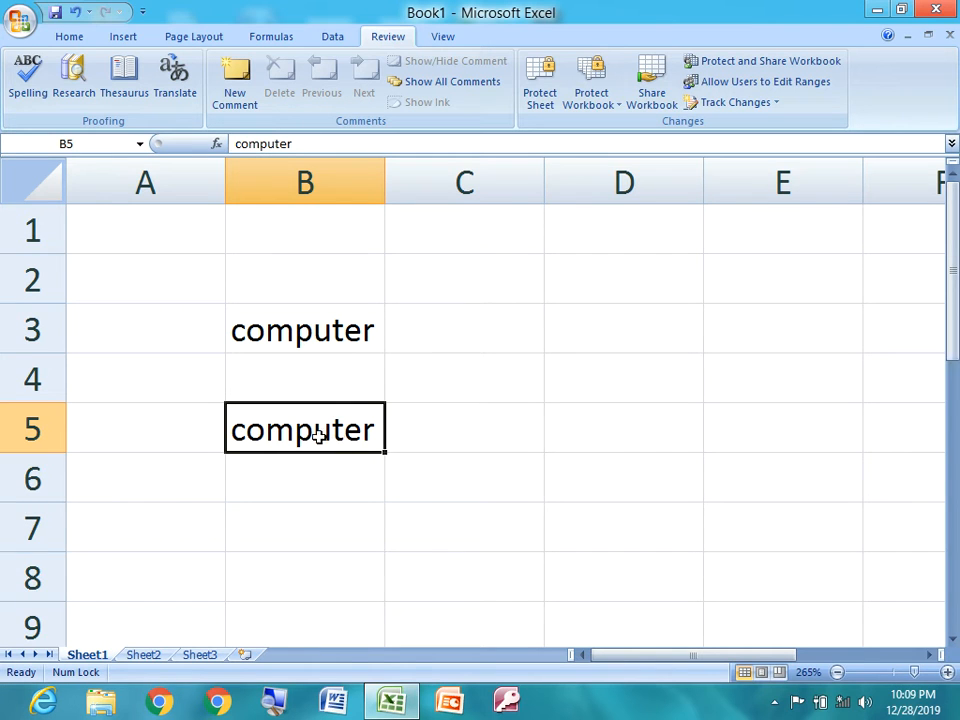
{"action": "left_click", "coordinate": [318, 433], "text": "alt"}
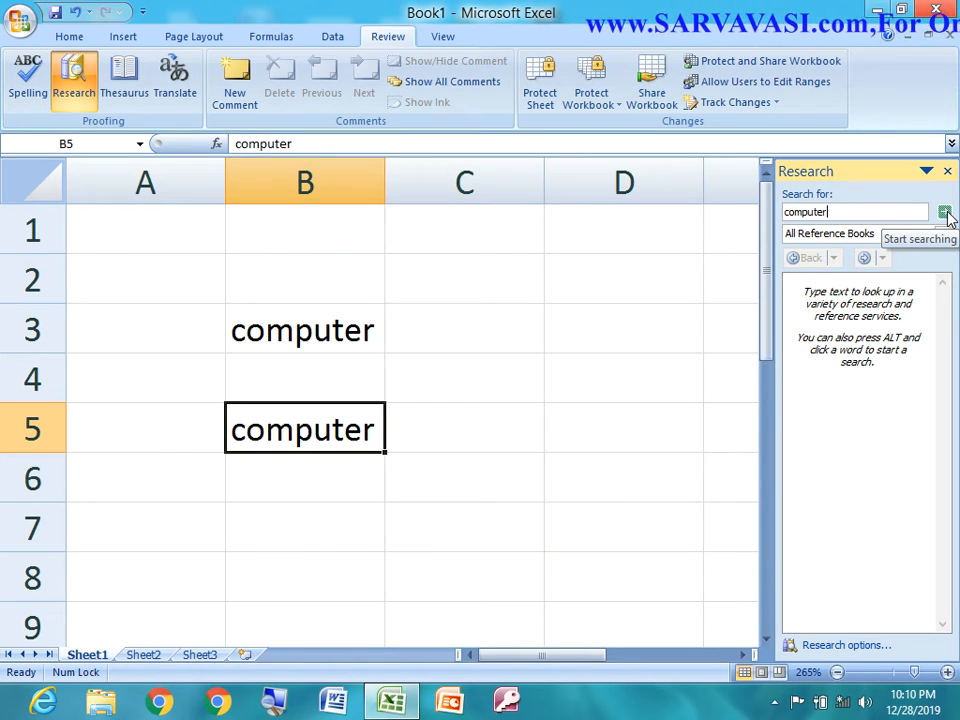
{"action": "left_click", "coordinate": [944, 213]}
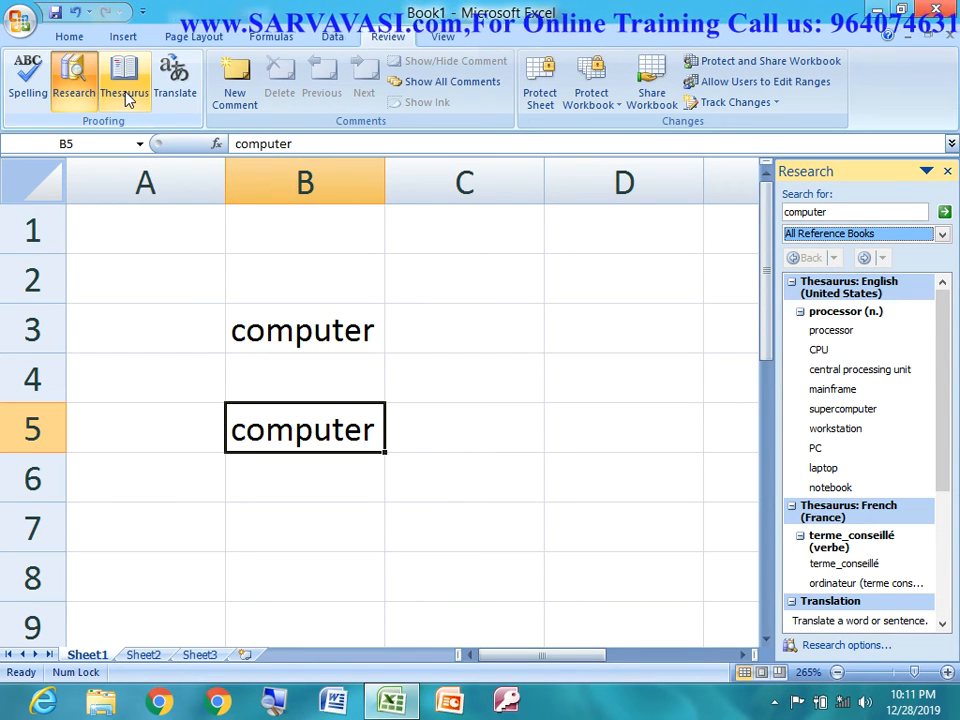
Insert the thesaurus synonyms "central processing unit" in D7 and "workstation" in B8, and widen column B to fit its text.
{"action": "mouse_move", "coordinate": [921, 466]}
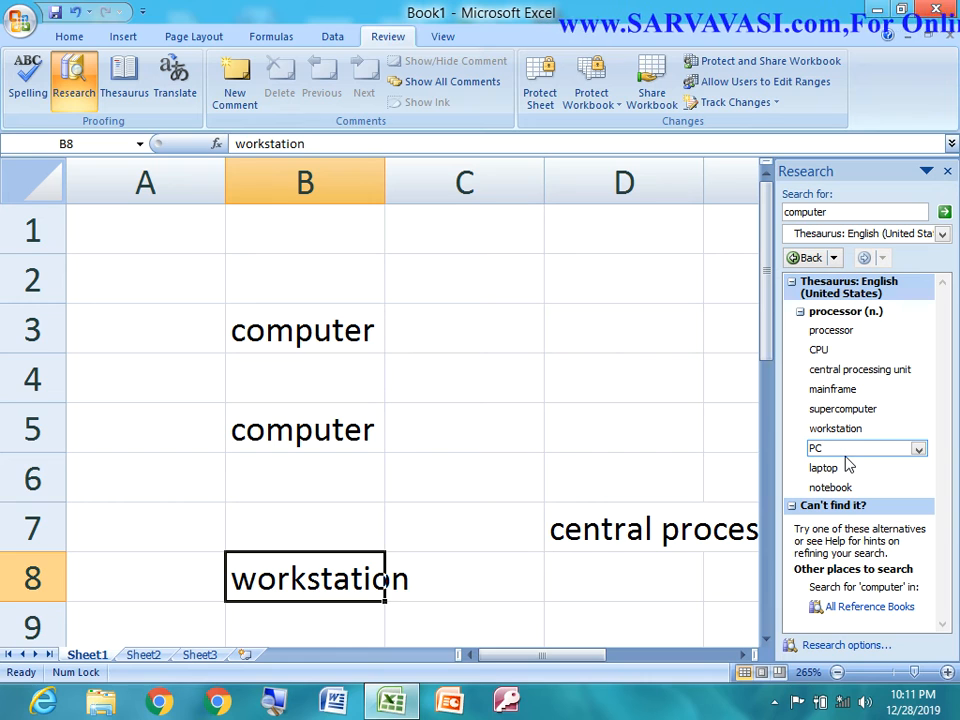
{"action": "left_click", "coordinate": [615, 328]}
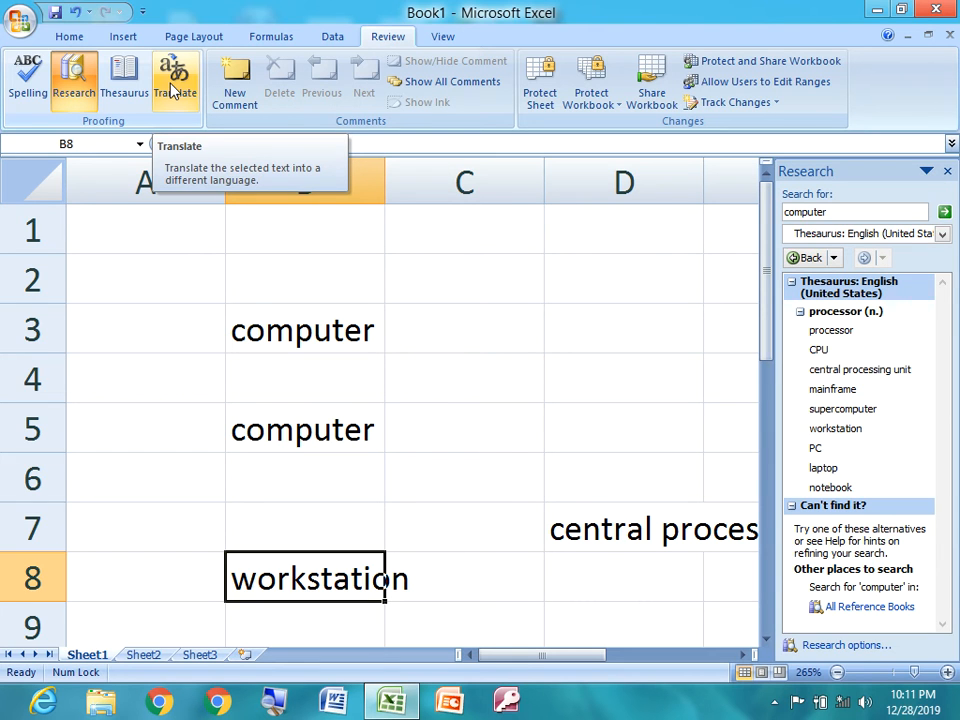
{"action": "double_click", "coordinate": [383, 177]}
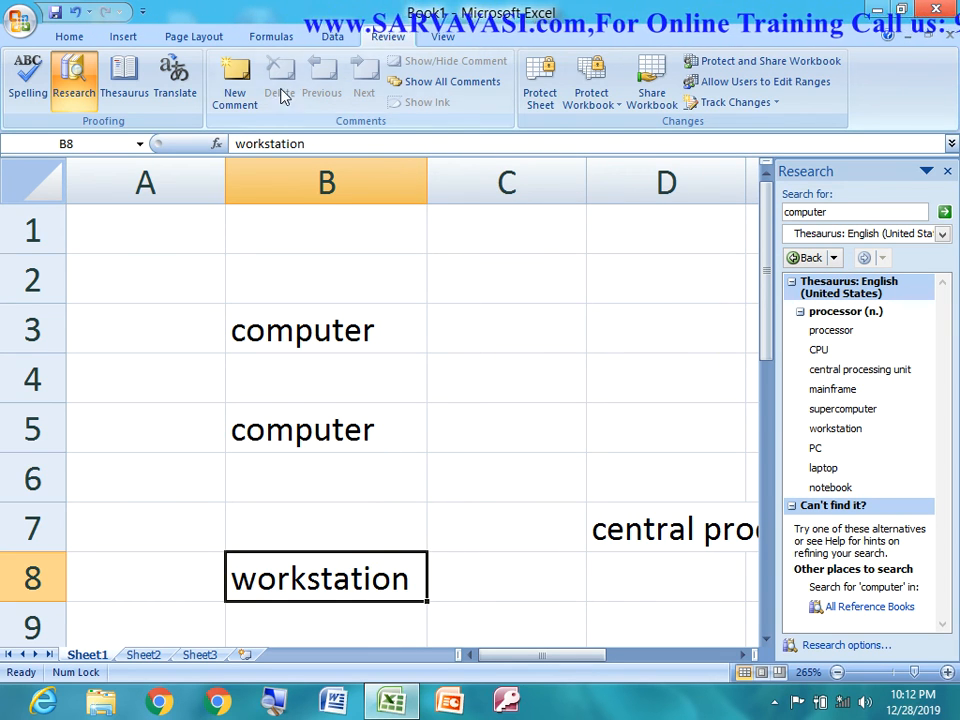
Look up a translation of "workstation" in B8 from English (United States) to French (France), and close the research results.
{"action": "left_click", "coordinate": [178, 88]}
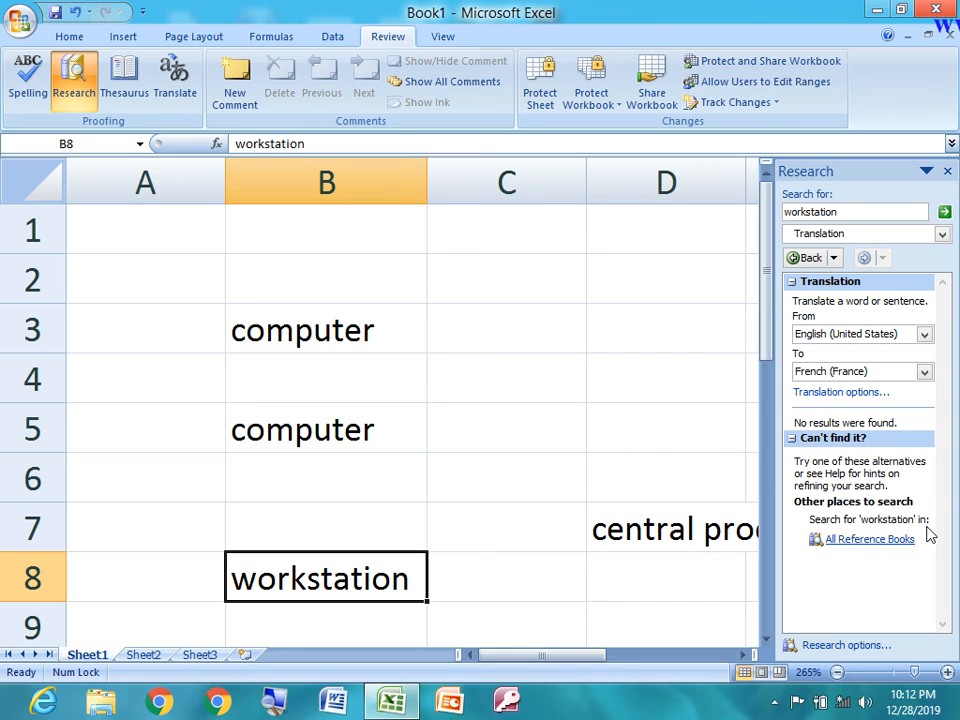
{"action": "left_click", "coordinate": [945, 212]}
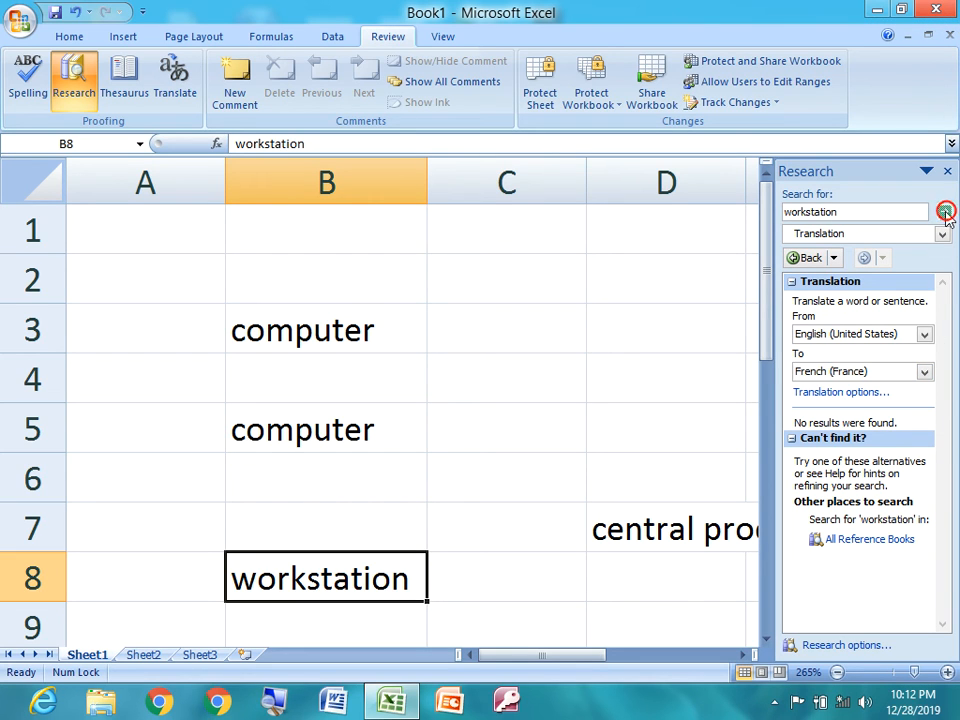
{"action": "left_click", "coordinate": [893, 374]}
{"action": "left_click", "coordinate": [885, 385]}
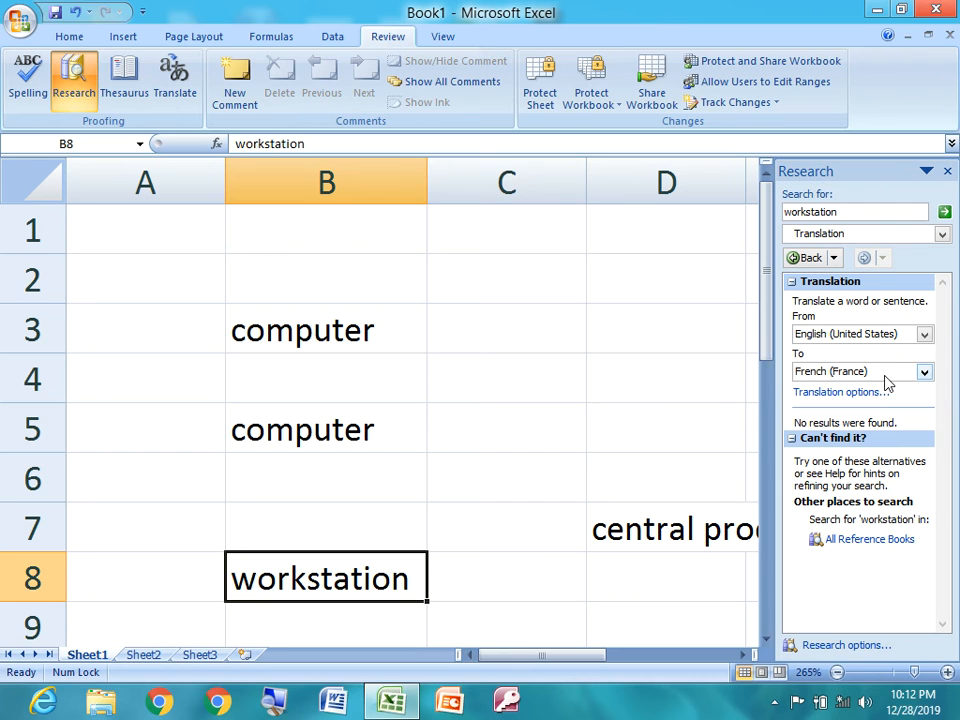
{"action": "triple_click", "coordinate": [828, 418]}
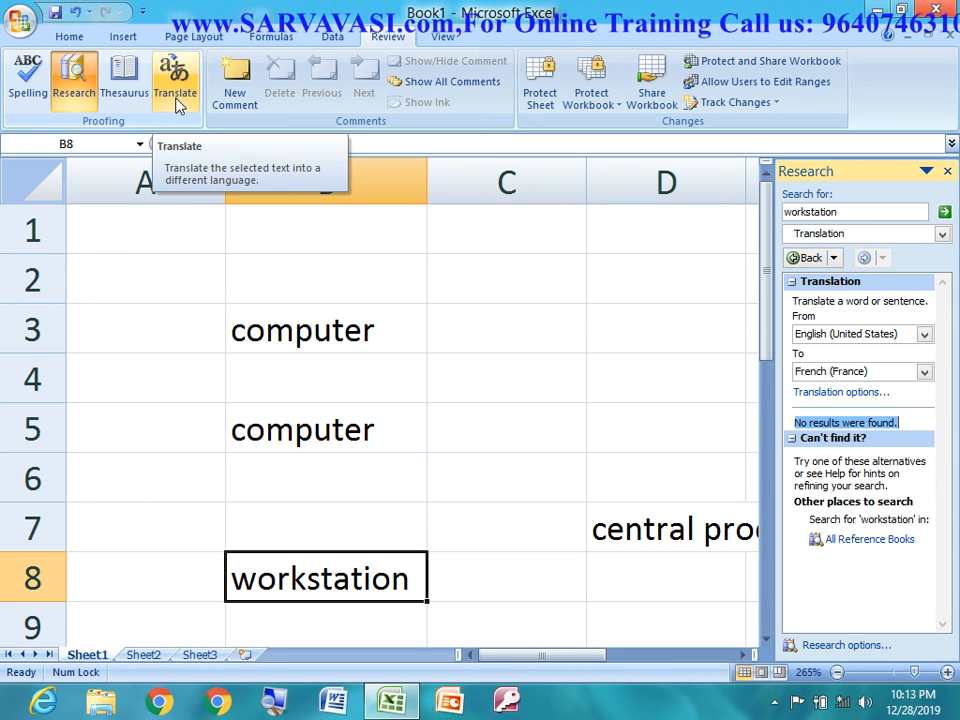
{"action": "left_click", "coordinate": [947, 171]}
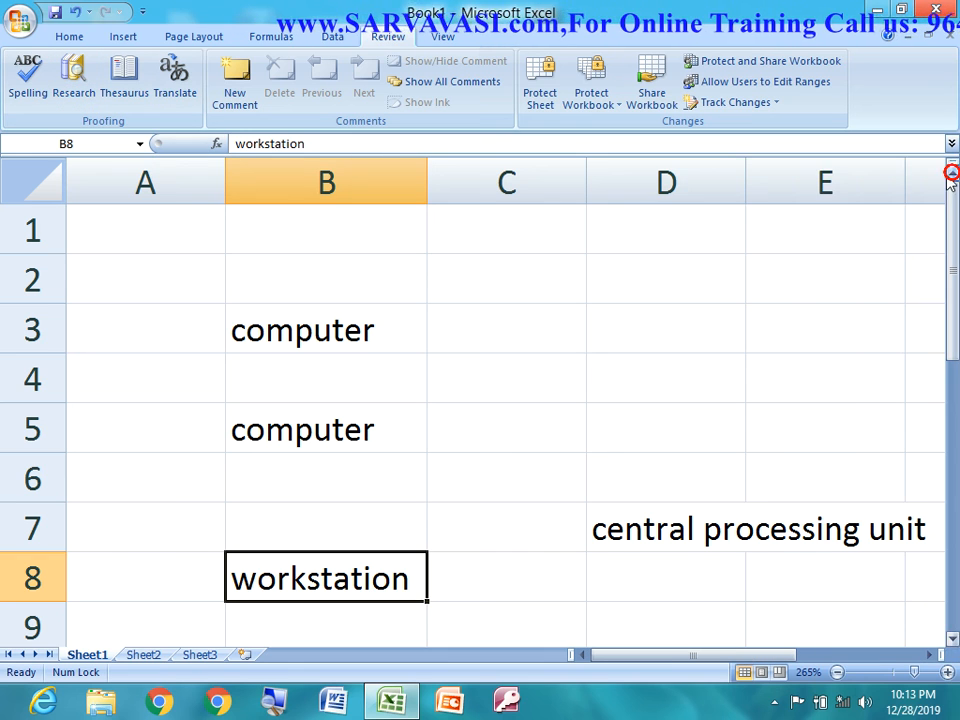